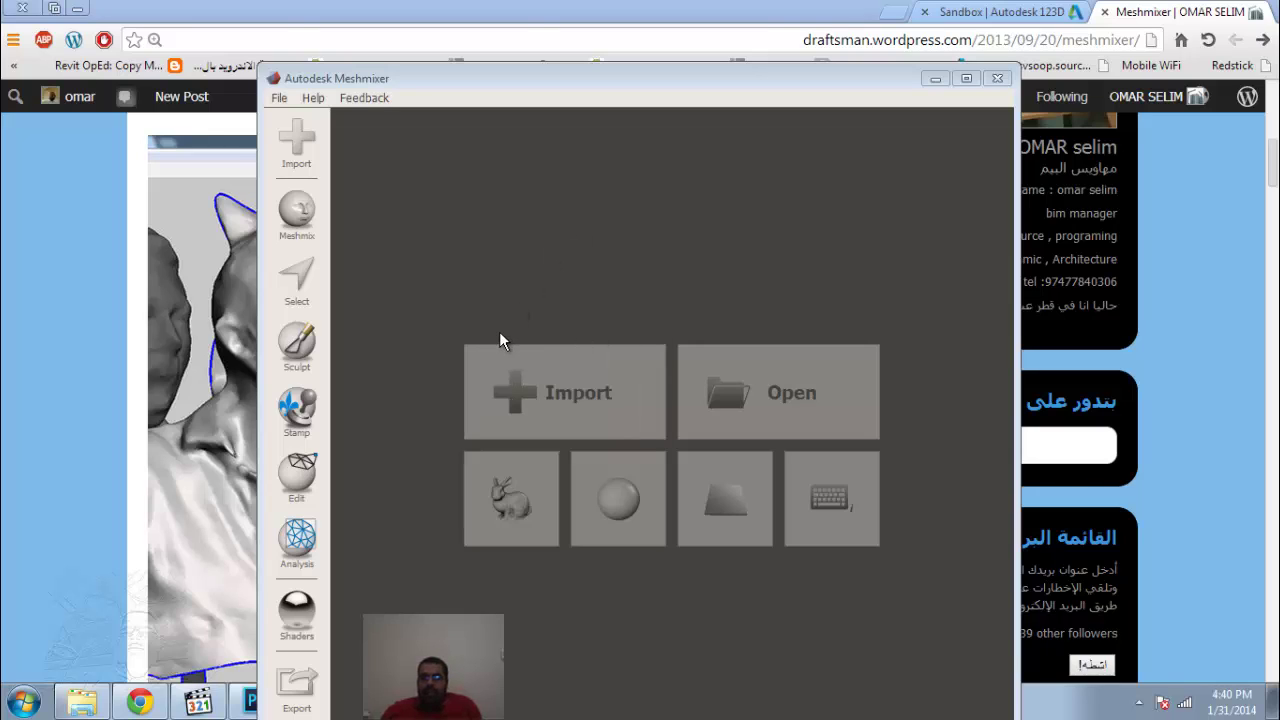
# Import the dog.obj mesh into the empty scene.
pyautogui.click(530, 388)
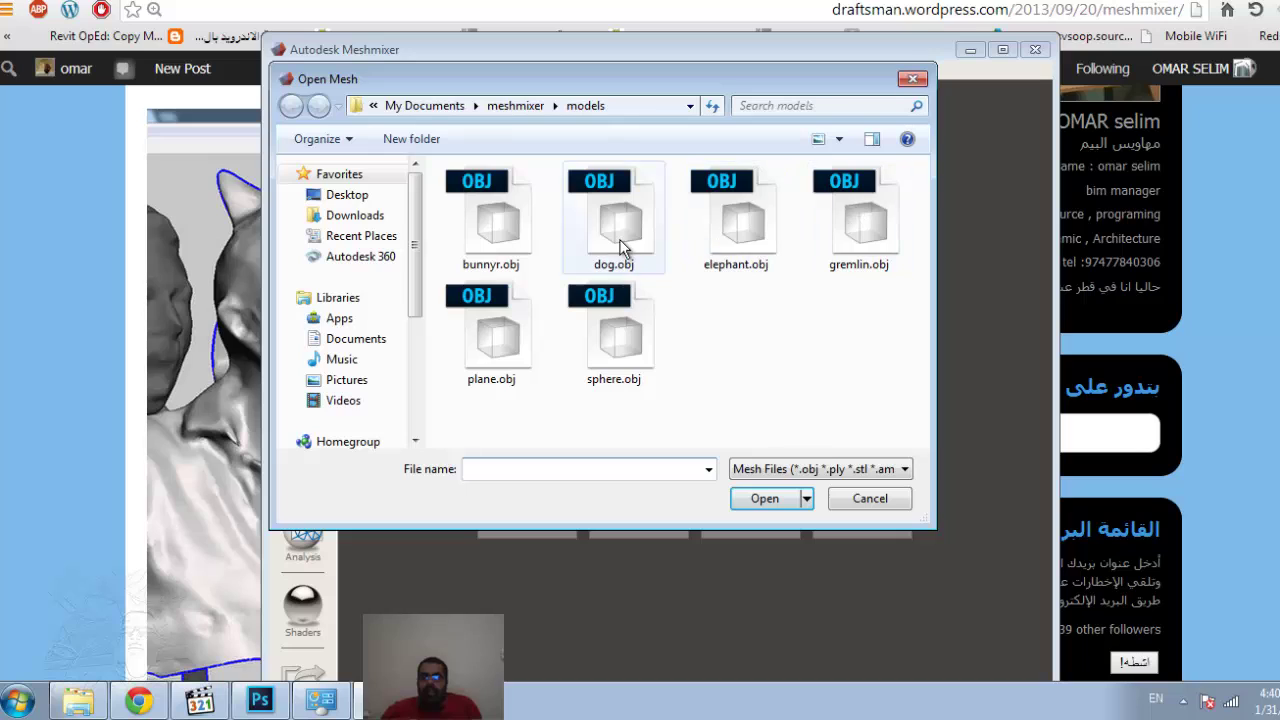
pyautogui.click(621, 256)
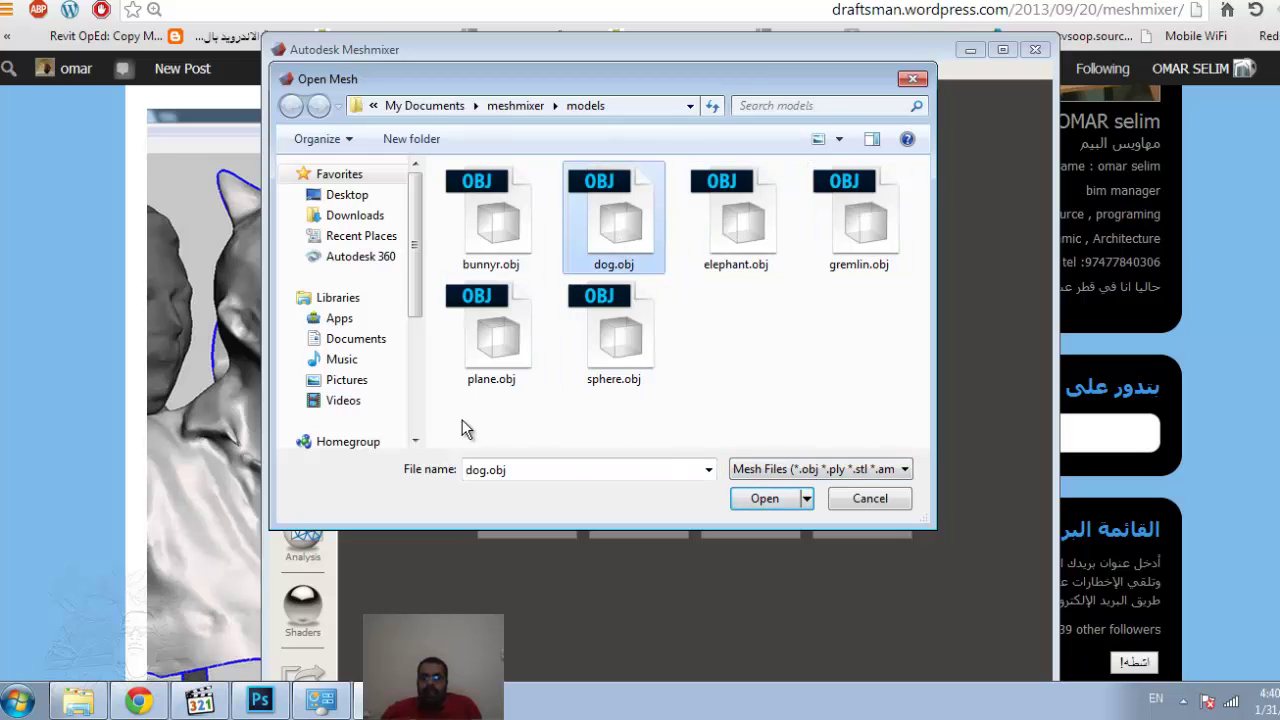
pyautogui.click(764, 498)
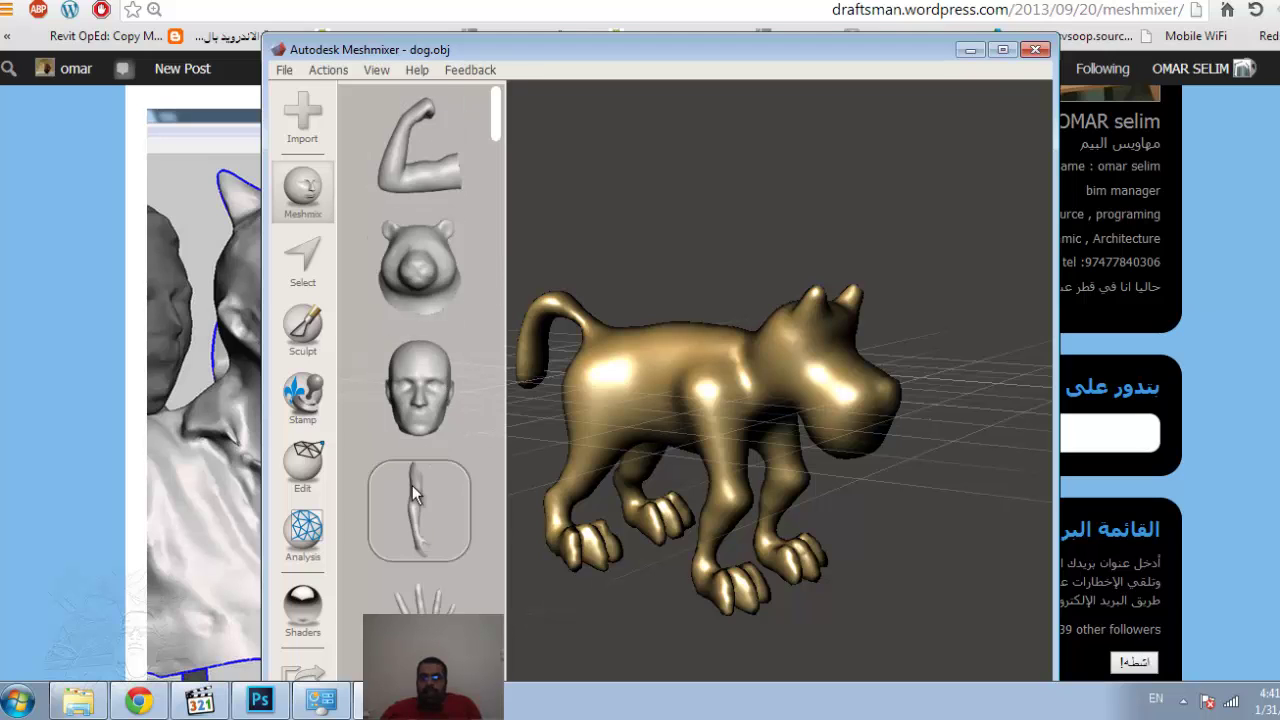
# Fuse the library arm part onto the dog's flank at size 0.1826 and accept it.
pyautogui.moveTo(418, 510); pyautogui.dragTo(757, 440)
pyautogui.moveTo(547, 449); pyautogui.dragTo(748, 414)
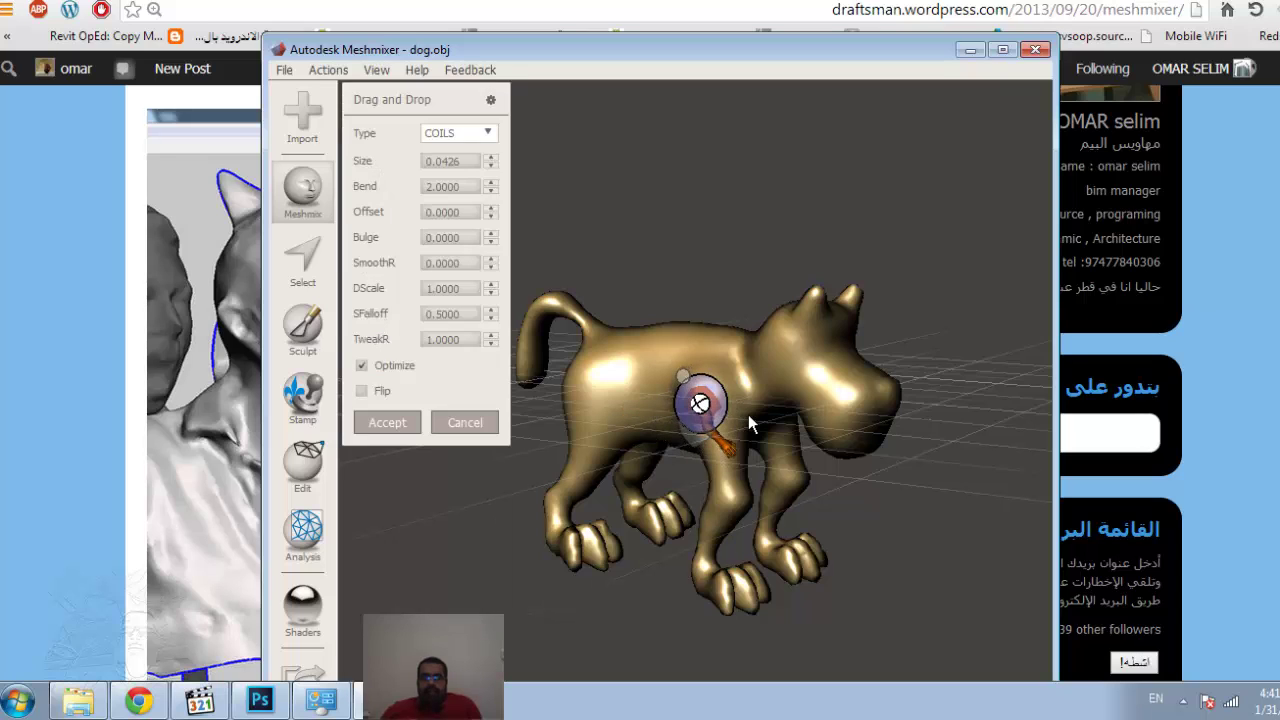
pyautogui.click(489, 158)
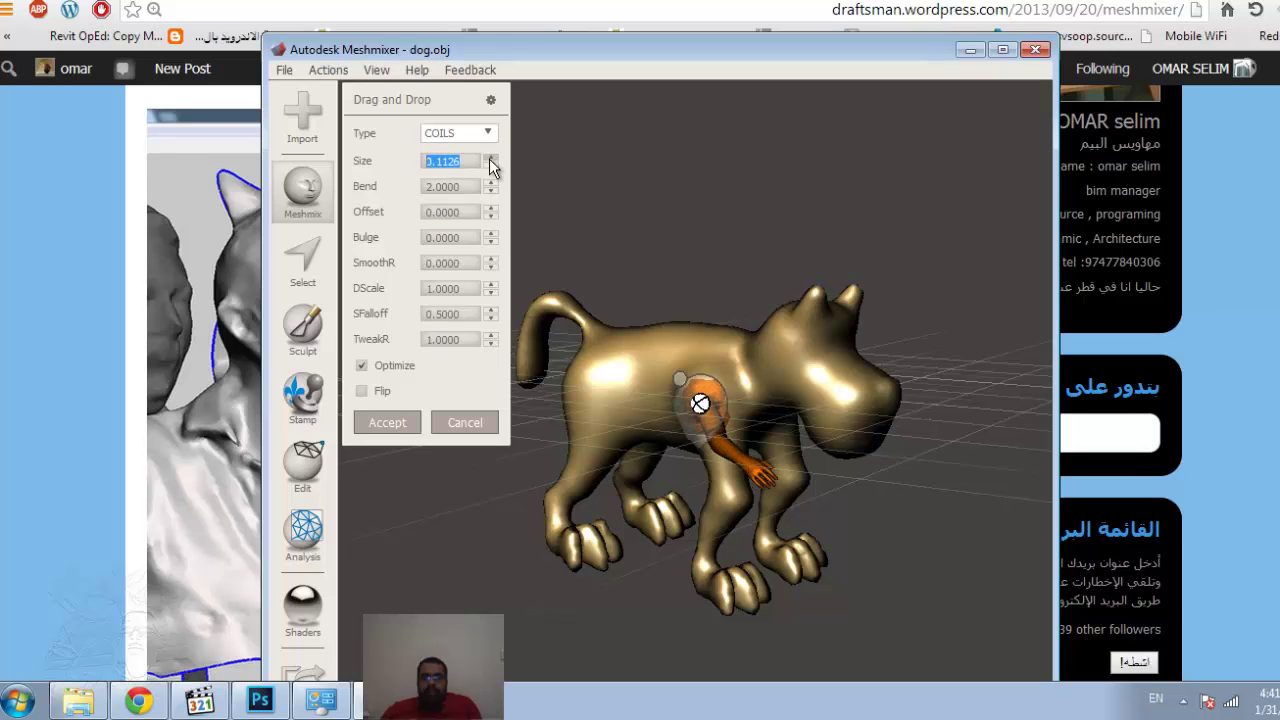
pyautogui.click(489, 158)
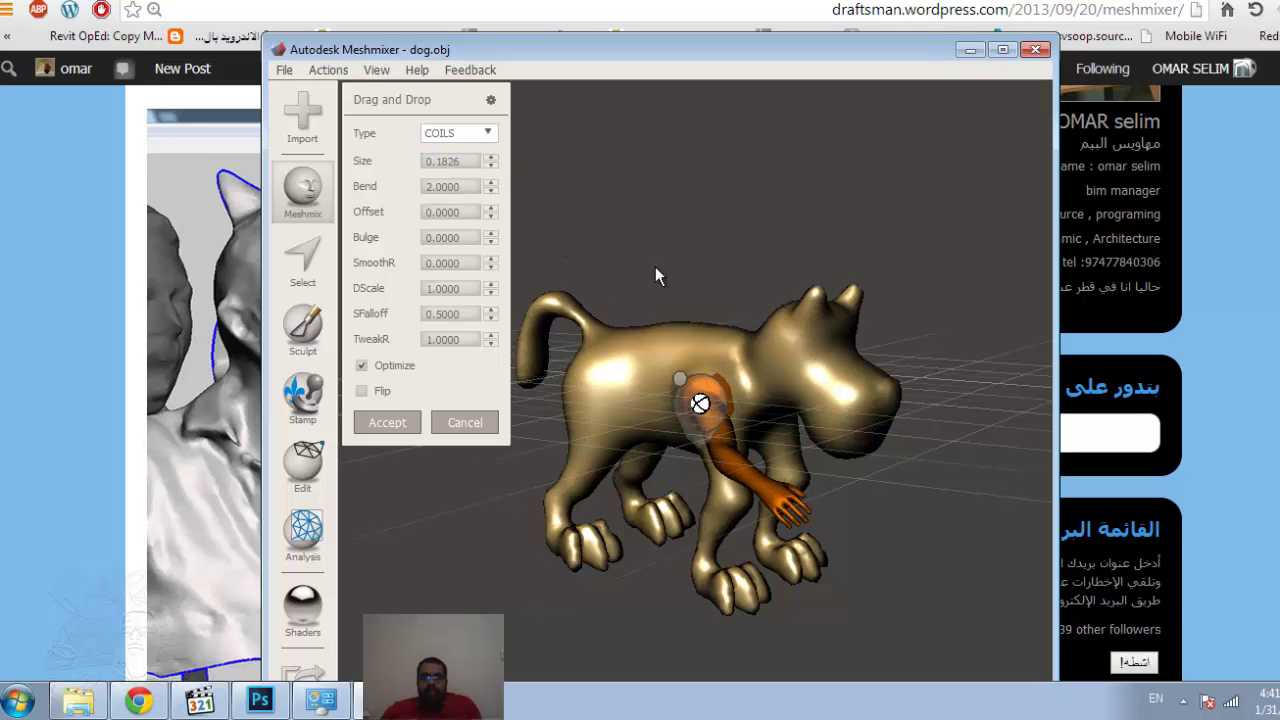
pyautogui.click(303, 325)
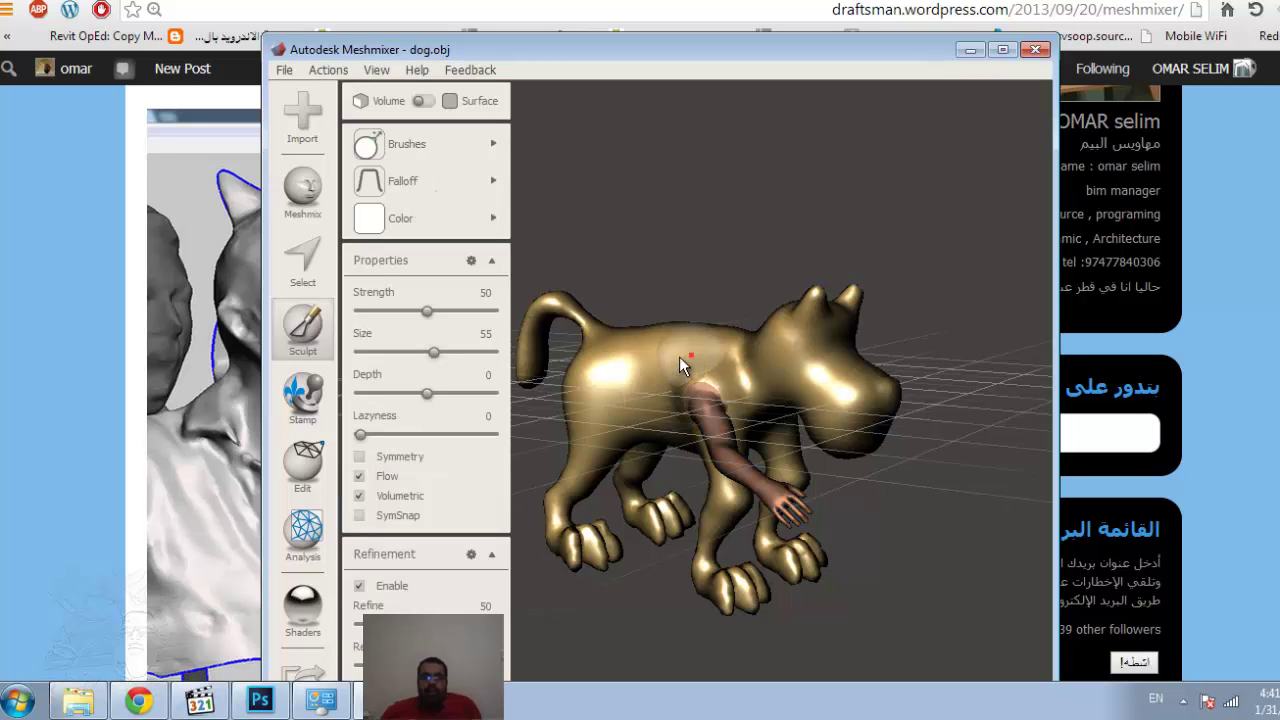
# Sculpt-blend the arm's shoulder smoothly into the dog's torso.
pyautogui.moveTo(603, 411); pyautogui.dragTo(721, 361)
pyautogui.moveTo(718, 405)
pyautogui.mouseDown()
pyautogui.moveTo(770, 390)
pyautogui.moveTo(634, 390)
pyautogui.mouseUp()
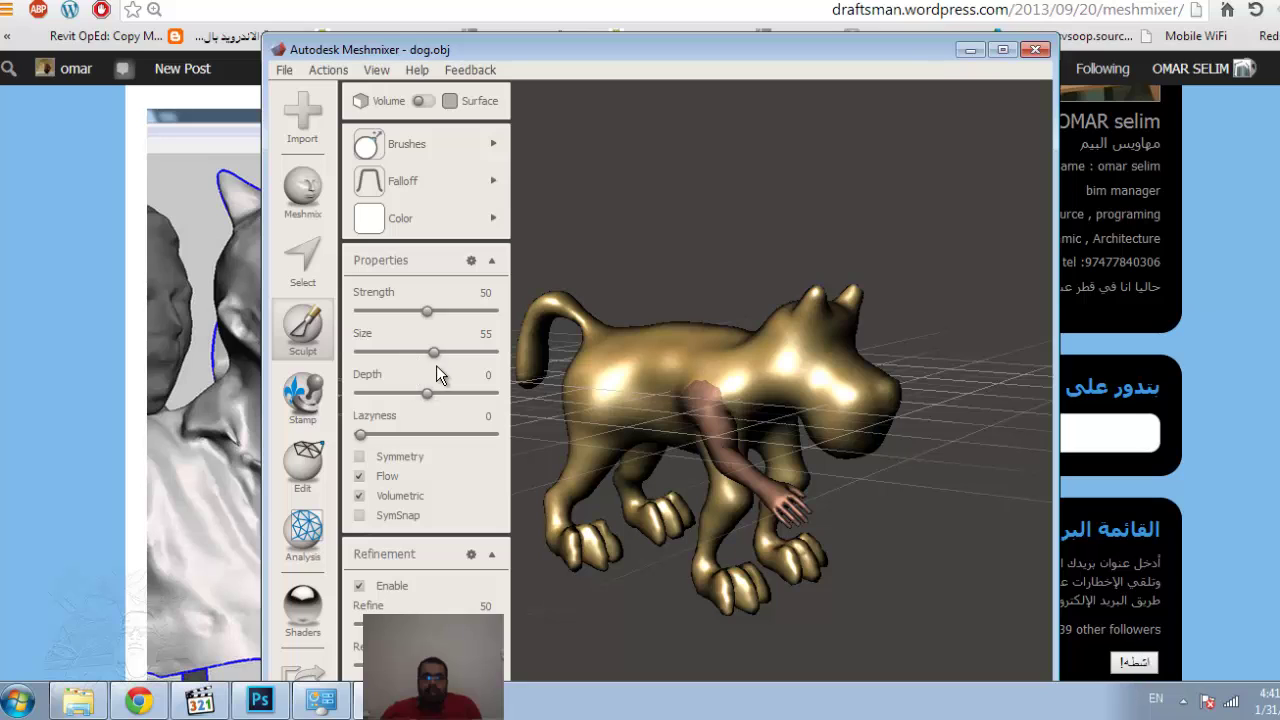
pyautogui.click(303, 462)
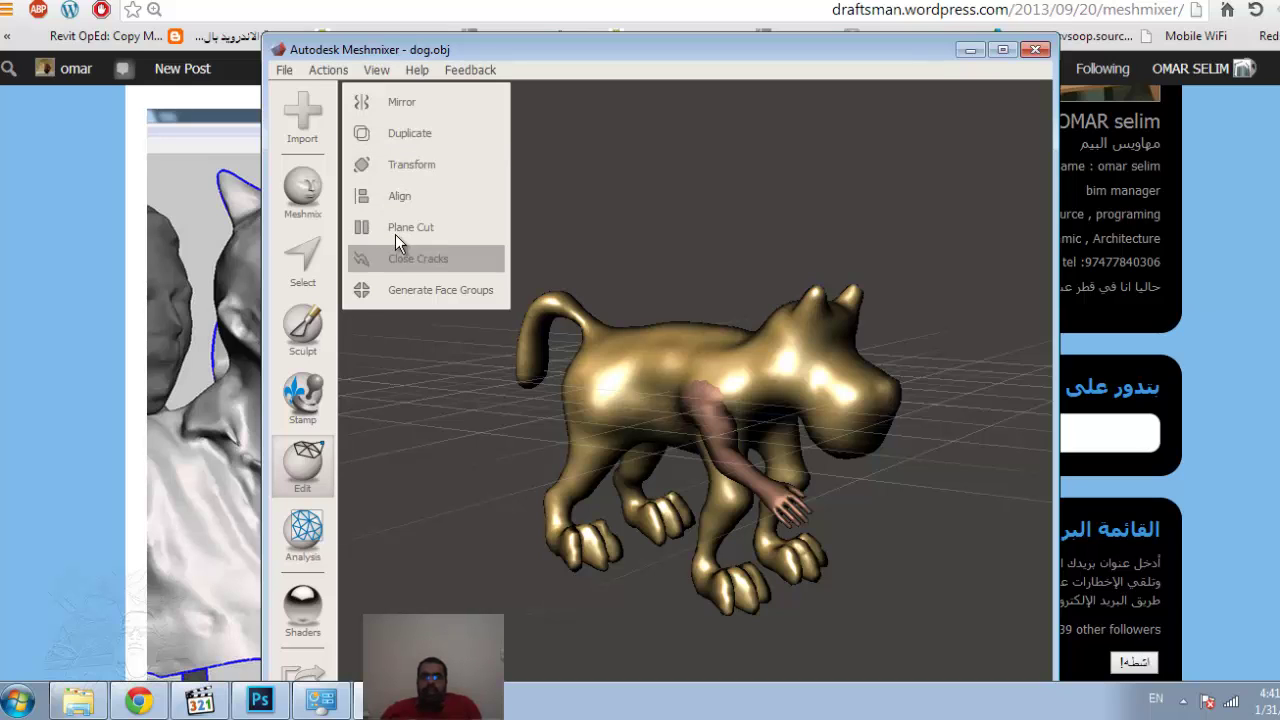
# Run the Inspector's Auto Repair All on the dog-and-arm mesh.
pyautogui.click(322, 535)
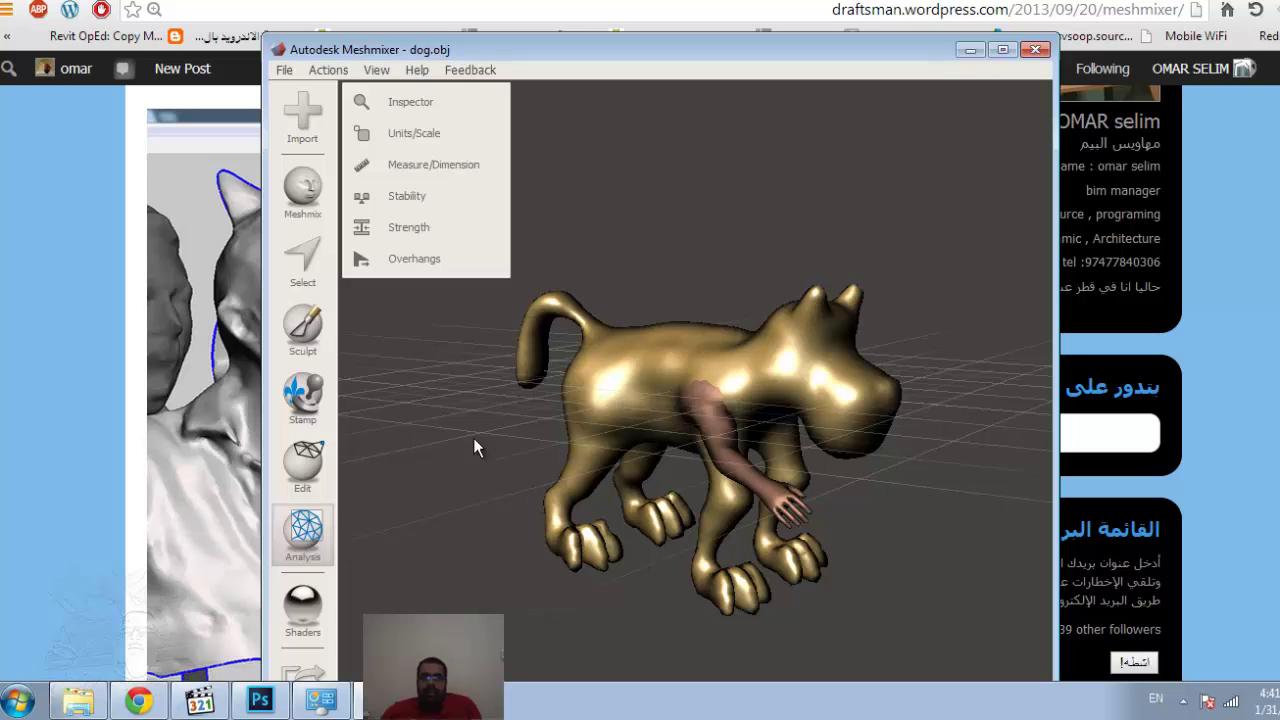
pyautogui.click(432, 101)
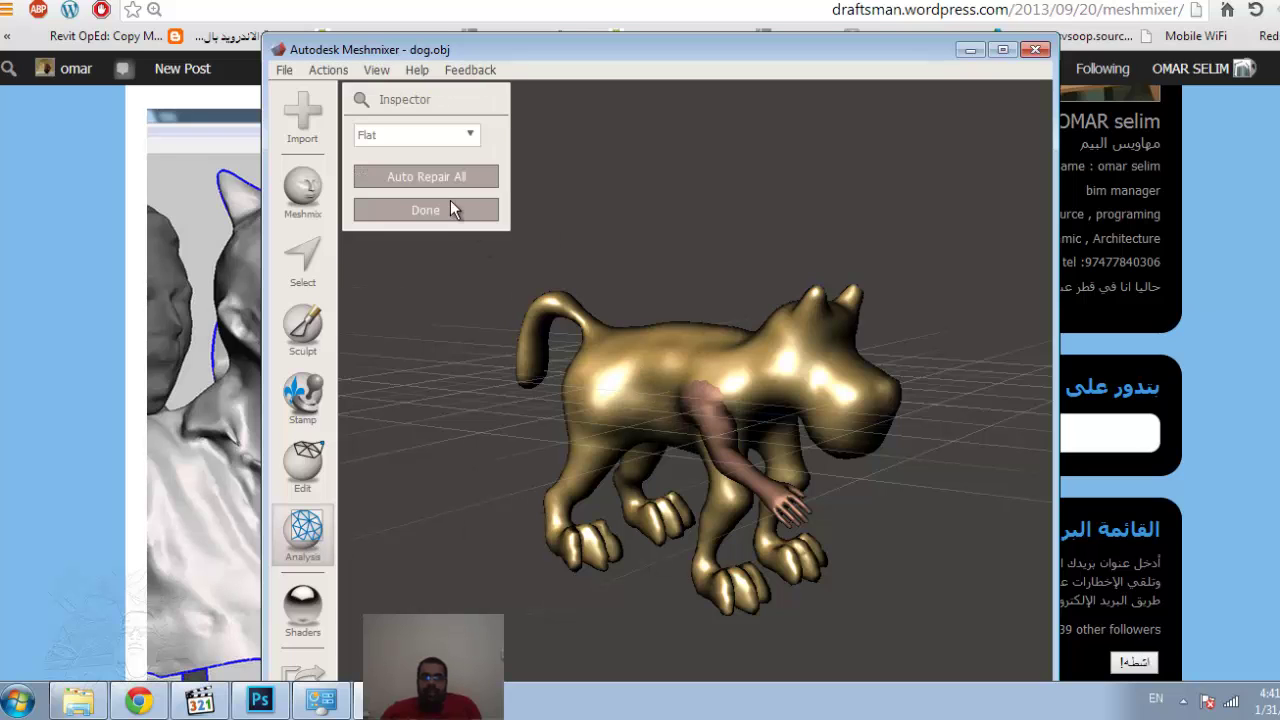
pyautogui.click(425, 177)
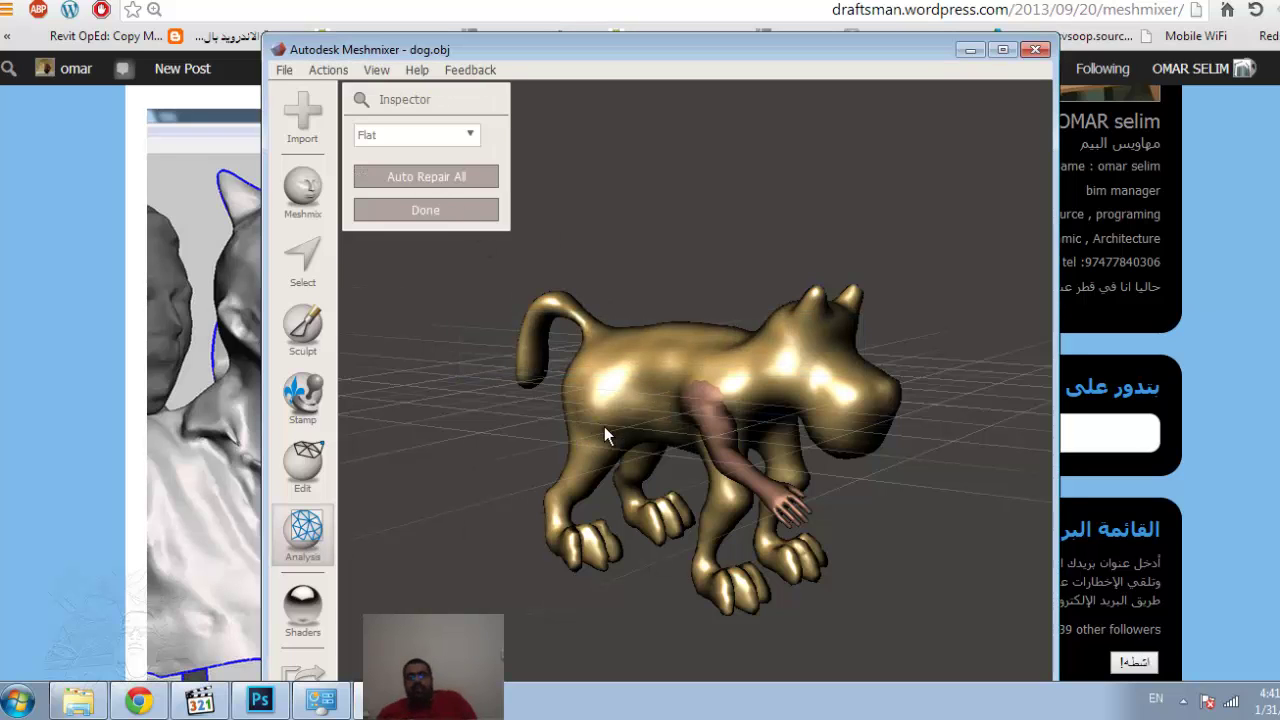
pyautogui.click(303, 607)
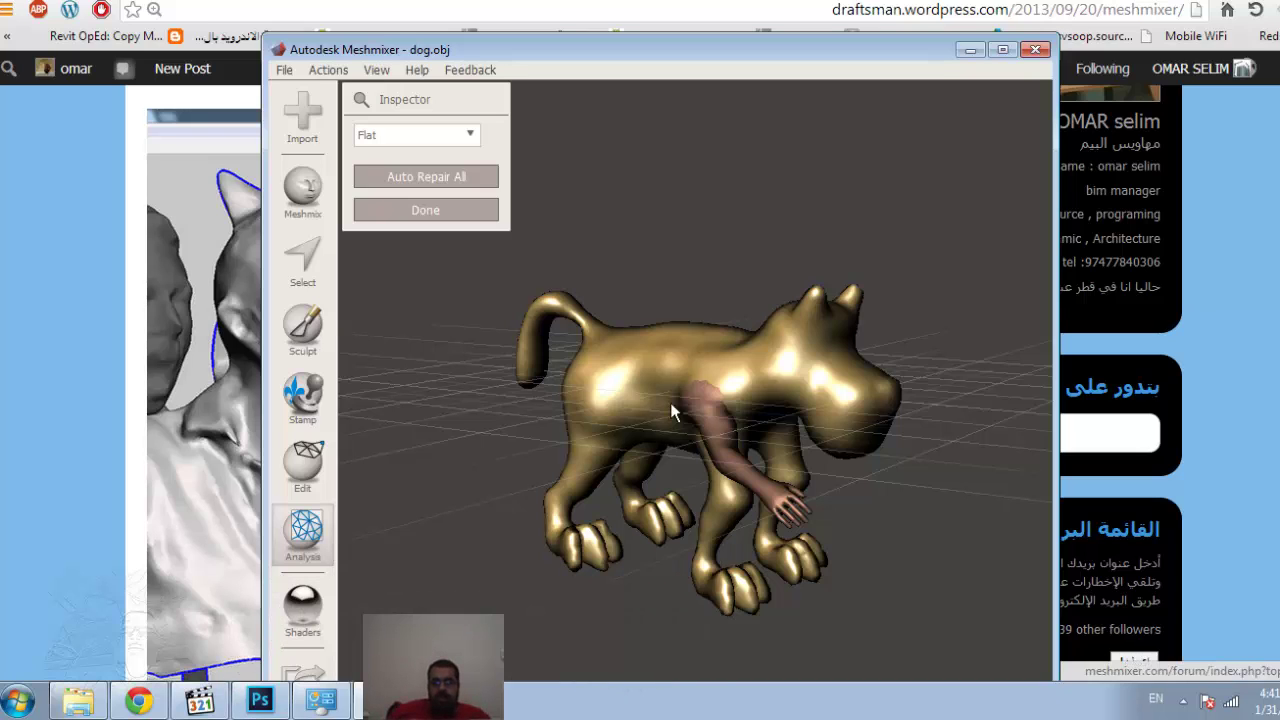
pyautogui.click(303, 605)
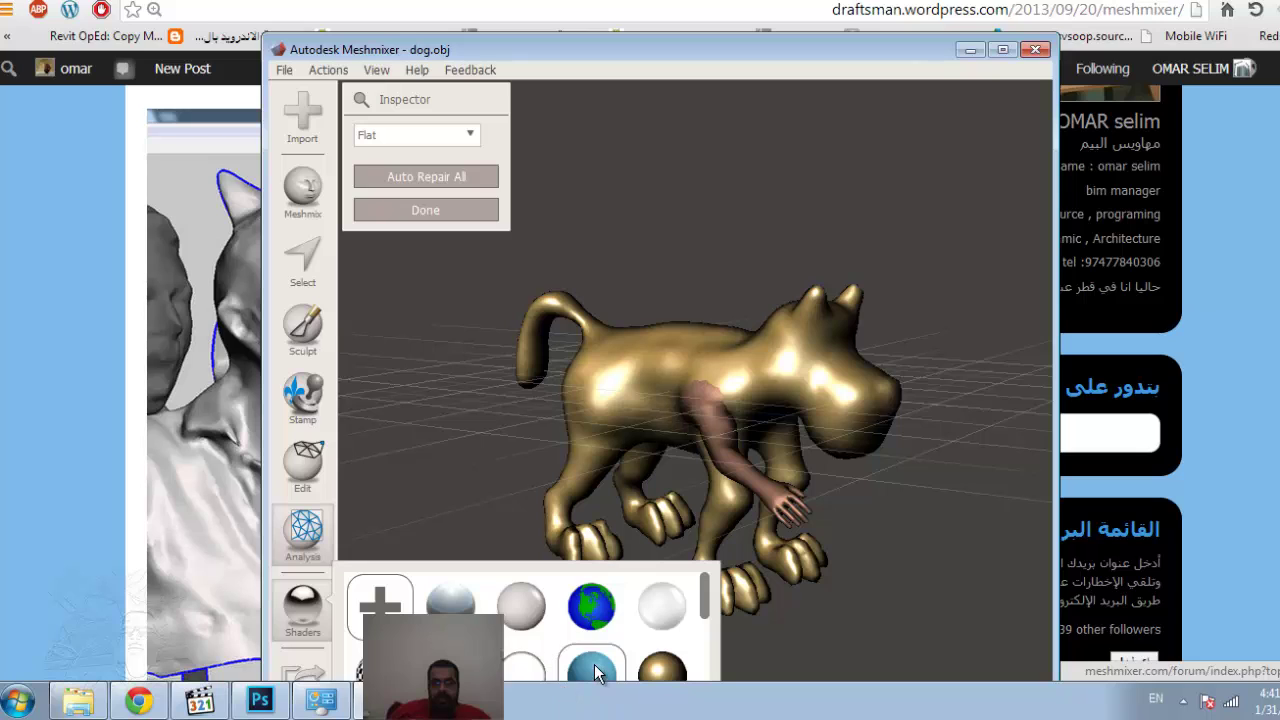
# Try white and blue shaders on the dog, then settle on a teal shader.
pyautogui.moveTo(521, 606); pyautogui.dragTo(686, 441)
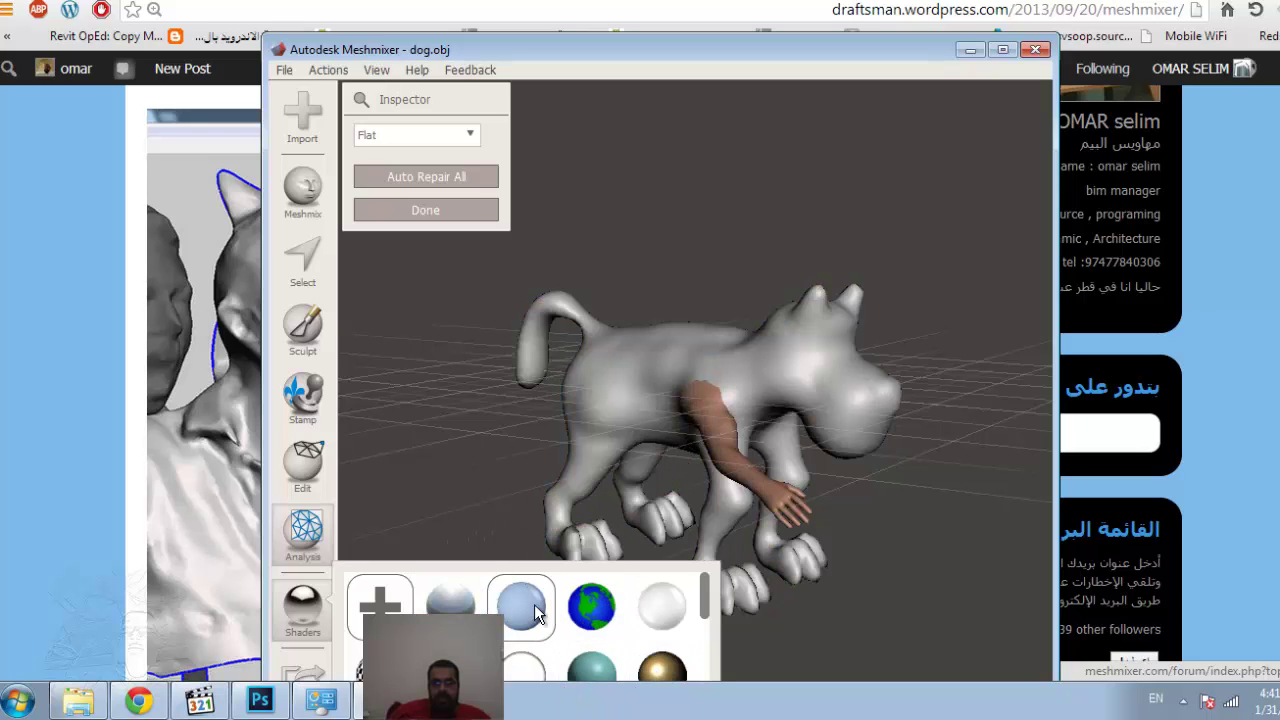
pyautogui.moveTo(534, 604); pyautogui.dragTo(729, 455)
pyautogui.moveTo(592, 662); pyautogui.dragTo(707, 423)
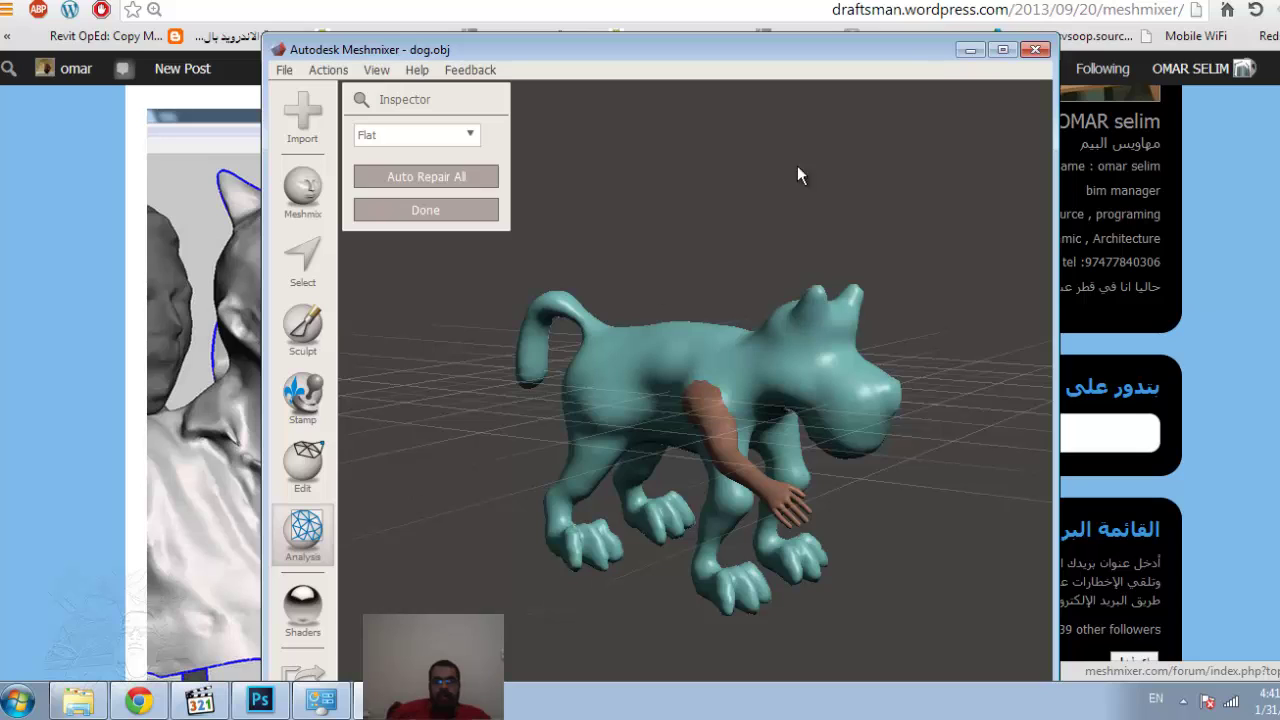
pyautogui.click(283, 71)
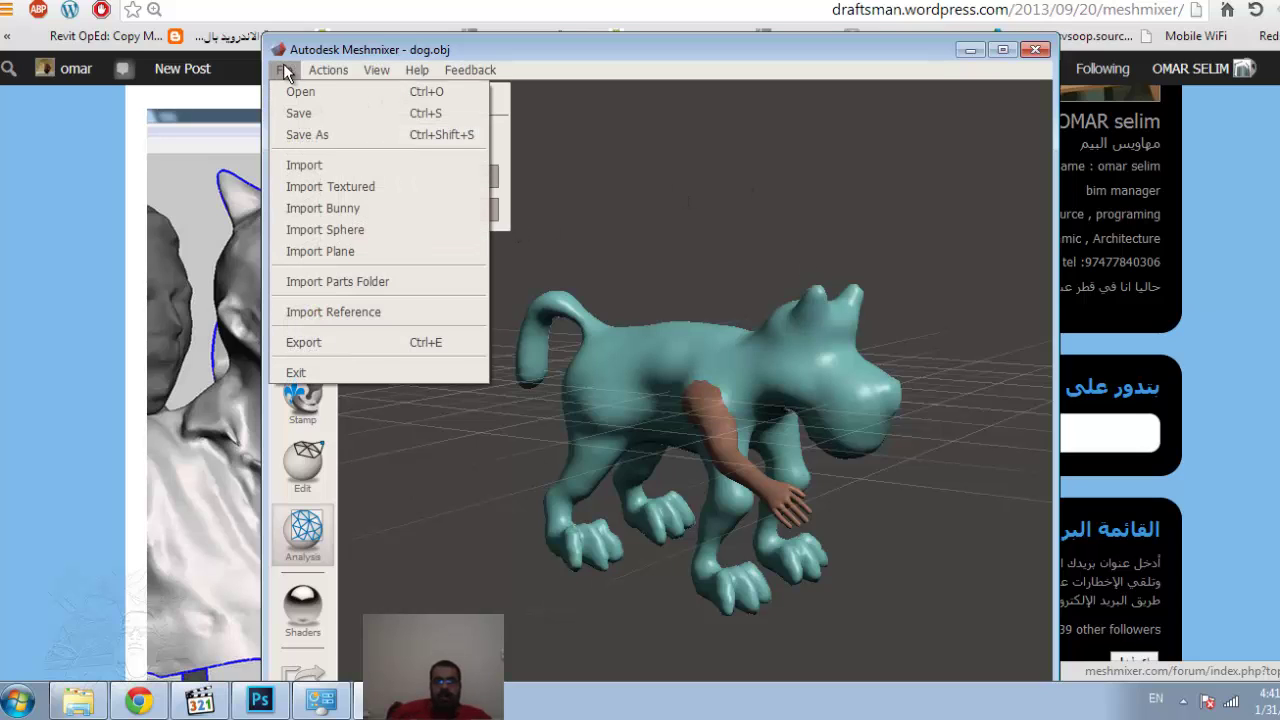
# Append elephant.obj to the scene without replacing the dog.
pyautogui.click(443, 164)
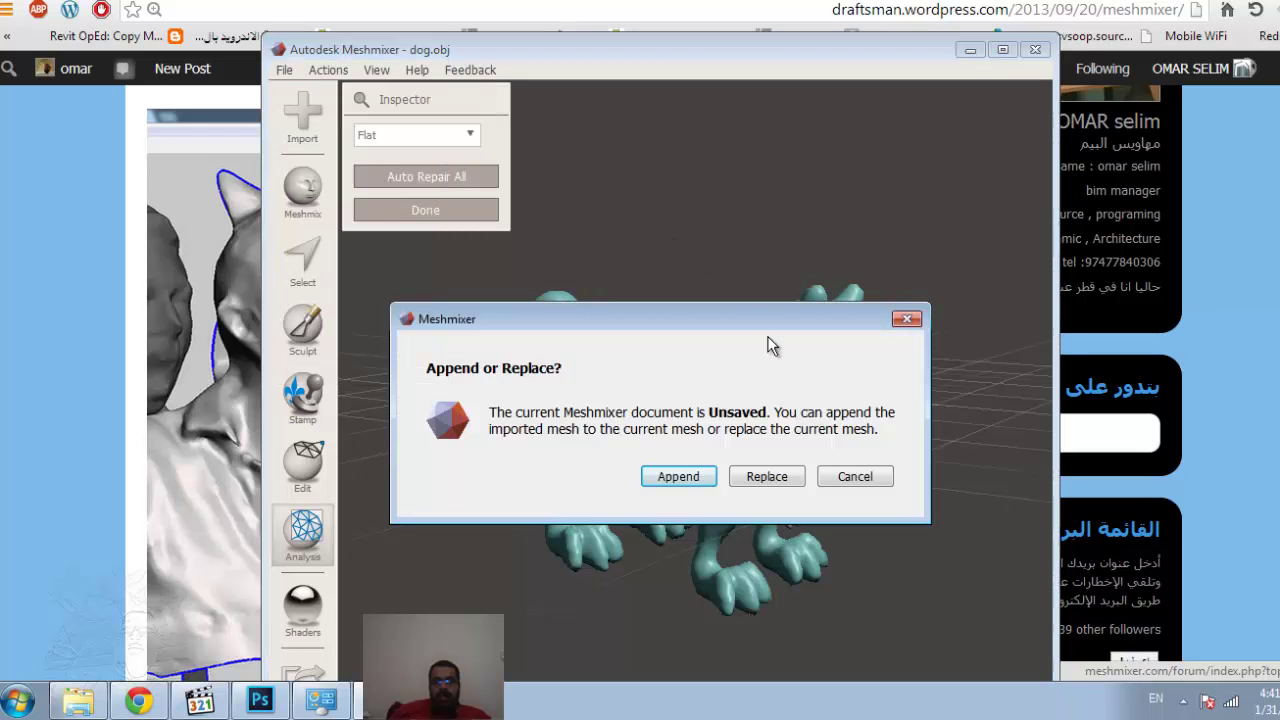
pyautogui.click(690, 477)
pyautogui.click(741, 235)
pyautogui.doubleClick(741, 236)
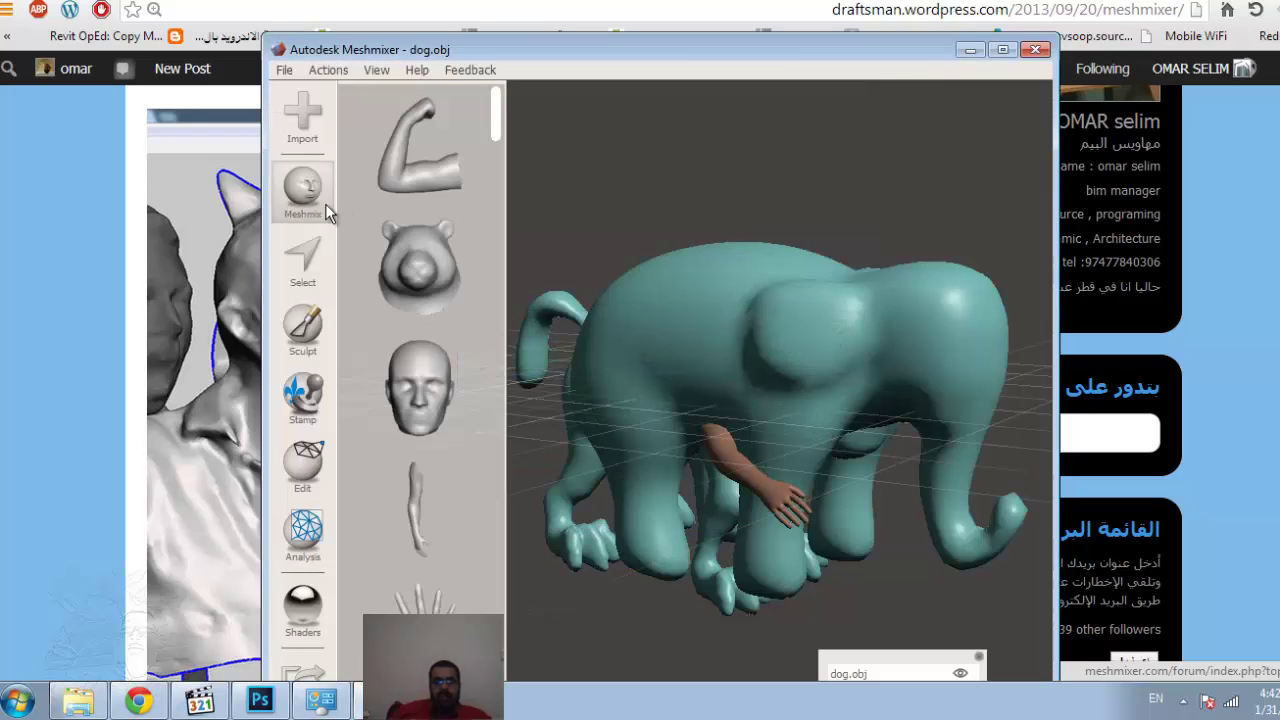
# Paint a face selection band across the elephant's back, then make dog.obj the active object.
pyautogui.click(303, 258)
pyautogui.click(722, 358)
pyautogui.moveTo(797, 367)
pyautogui.mouseDown()
pyautogui.moveTo(805, 429)
pyautogui.moveTo(662, 387)
pyautogui.moveTo(629, 337)
pyautogui.mouseUp()
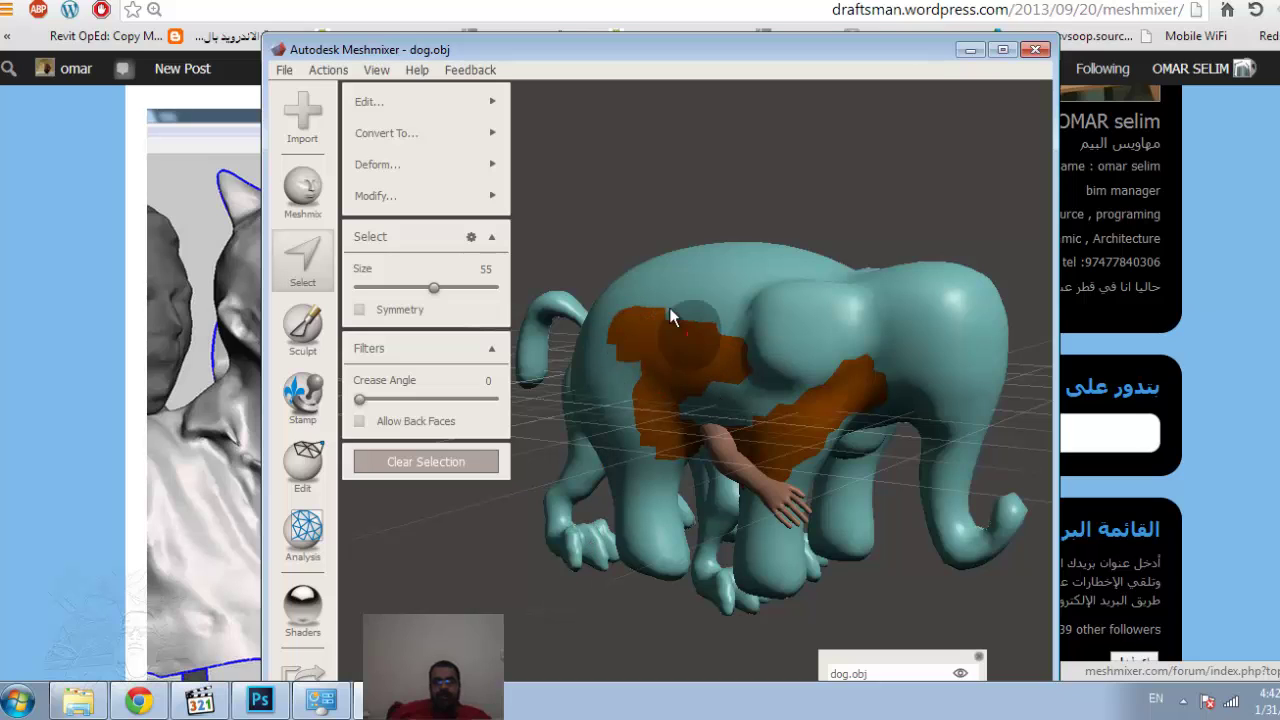
pyautogui.click(466, 166)
pyautogui.moveTo(378, 164)
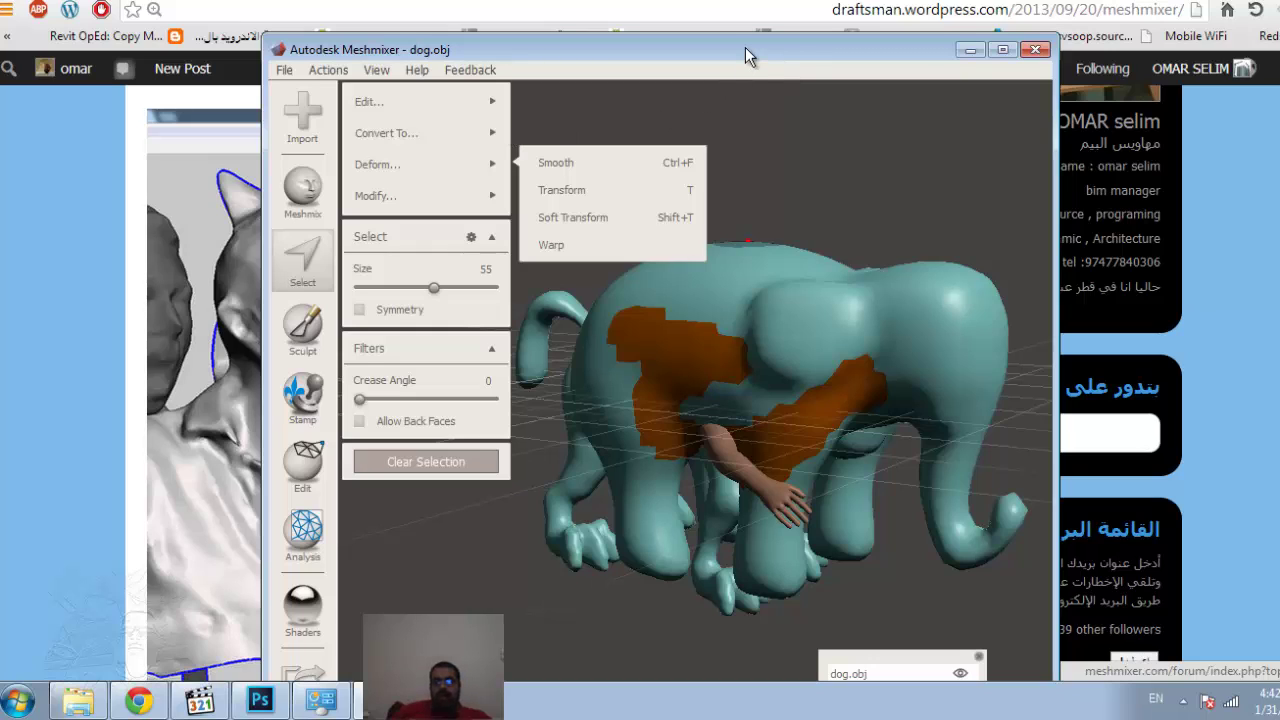
pyautogui.moveTo(745, 47); pyautogui.dragTo(705, 22)
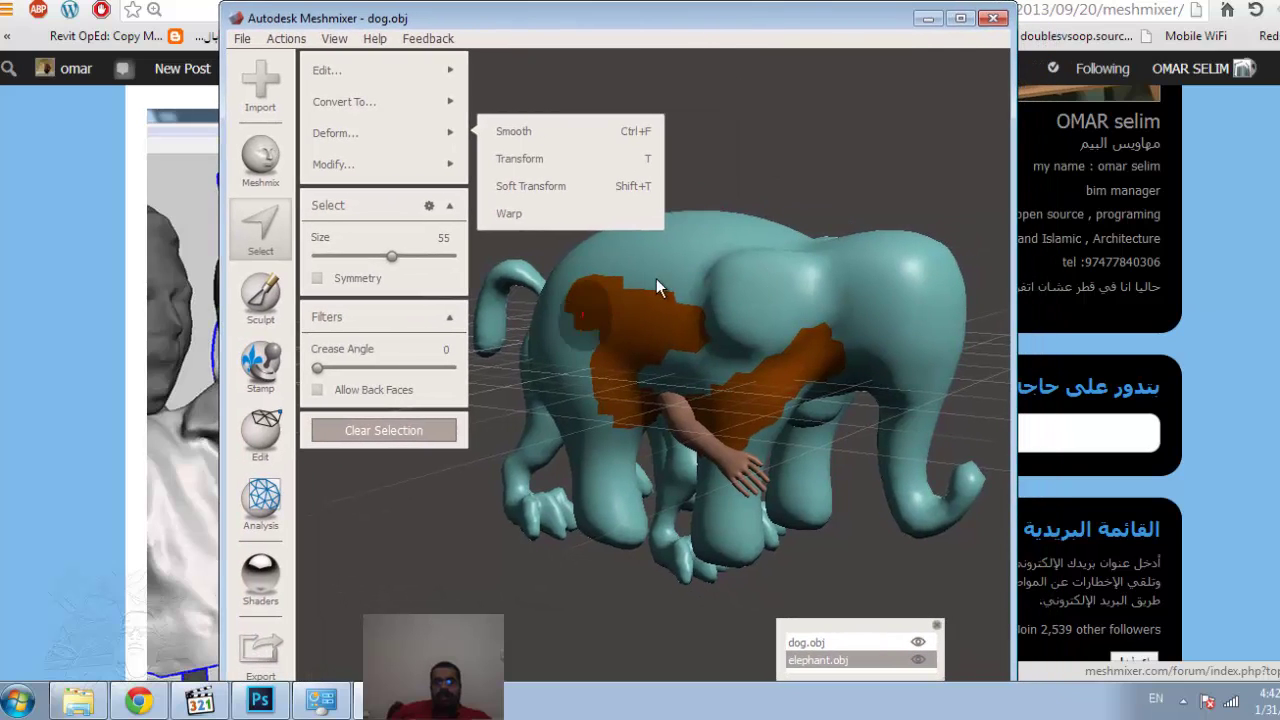
pyautogui.click(821, 649)
# Show the elephant again and stamp a circle on its side and a large square over its back.
pyautogui.click(918, 660)
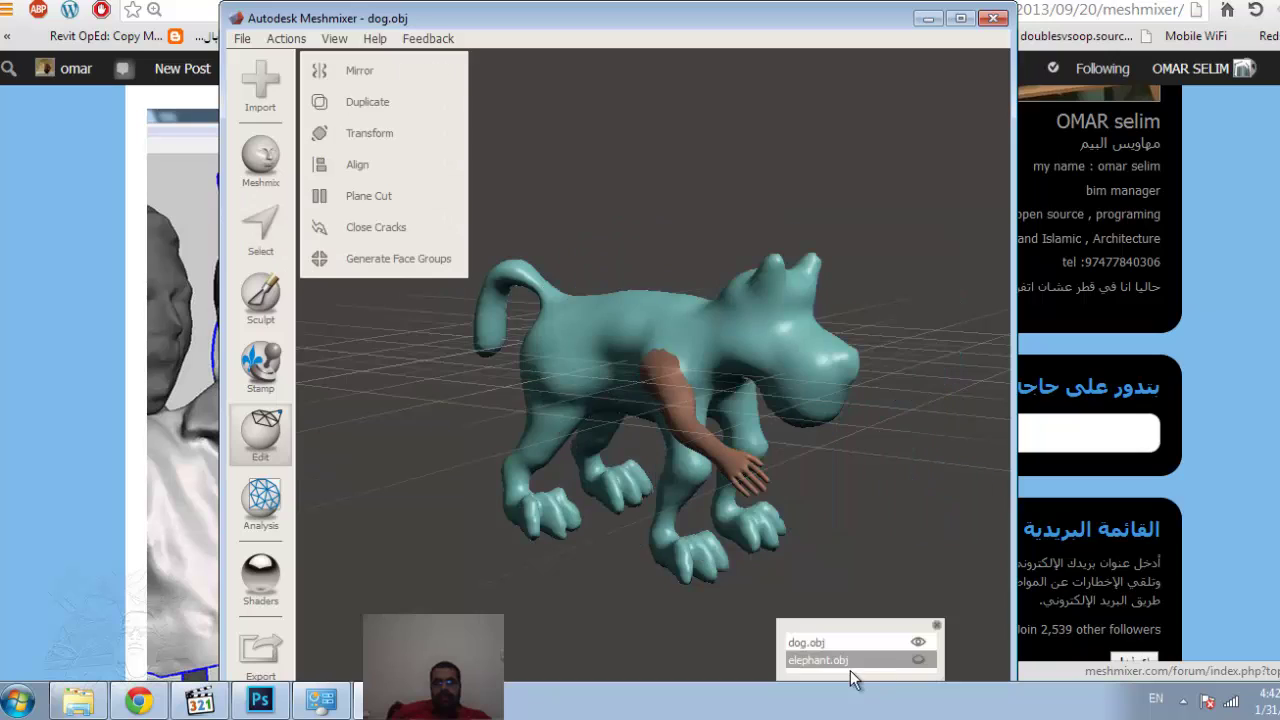
pyautogui.click(859, 652)
pyautogui.click(258, 366)
pyautogui.click(388, 361)
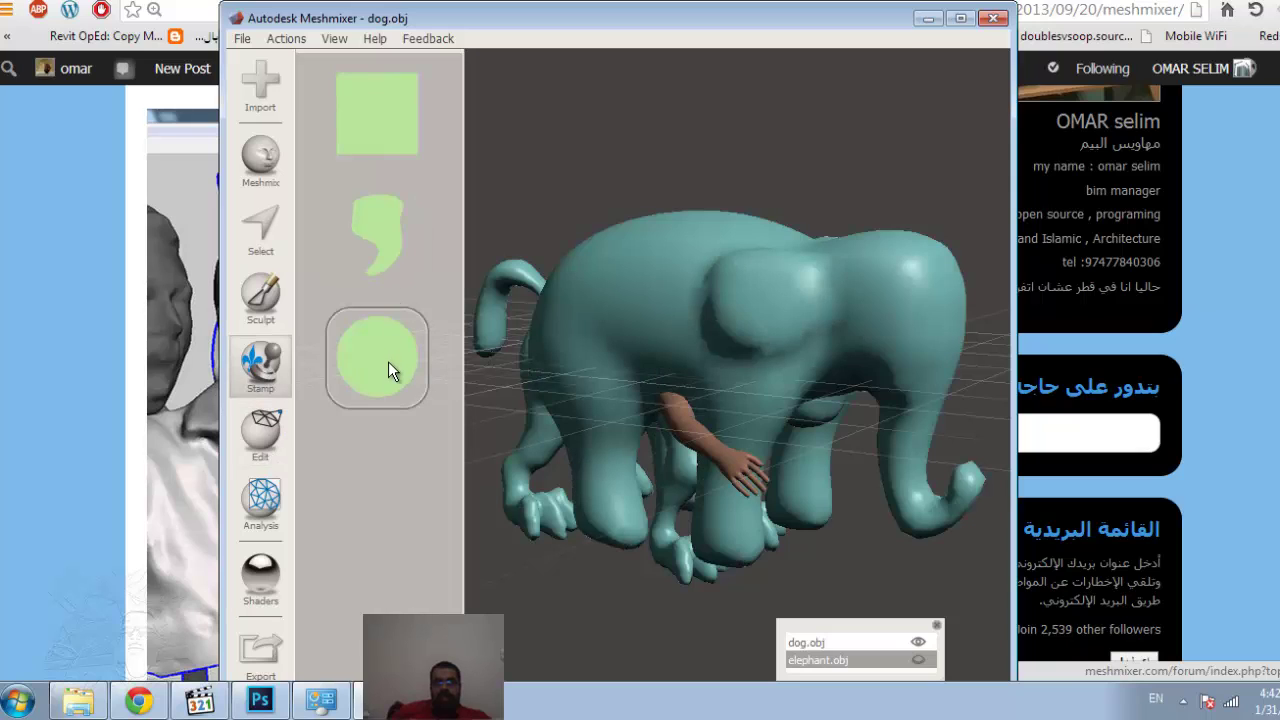
pyautogui.moveTo(645, 303)
pyautogui.mouseDown()
pyautogui.moveTo(608, 390)
pyautogui.moveTo(569, 411)
pyautogui.moveTo(583, 458)
pyautogui.mouseUp()
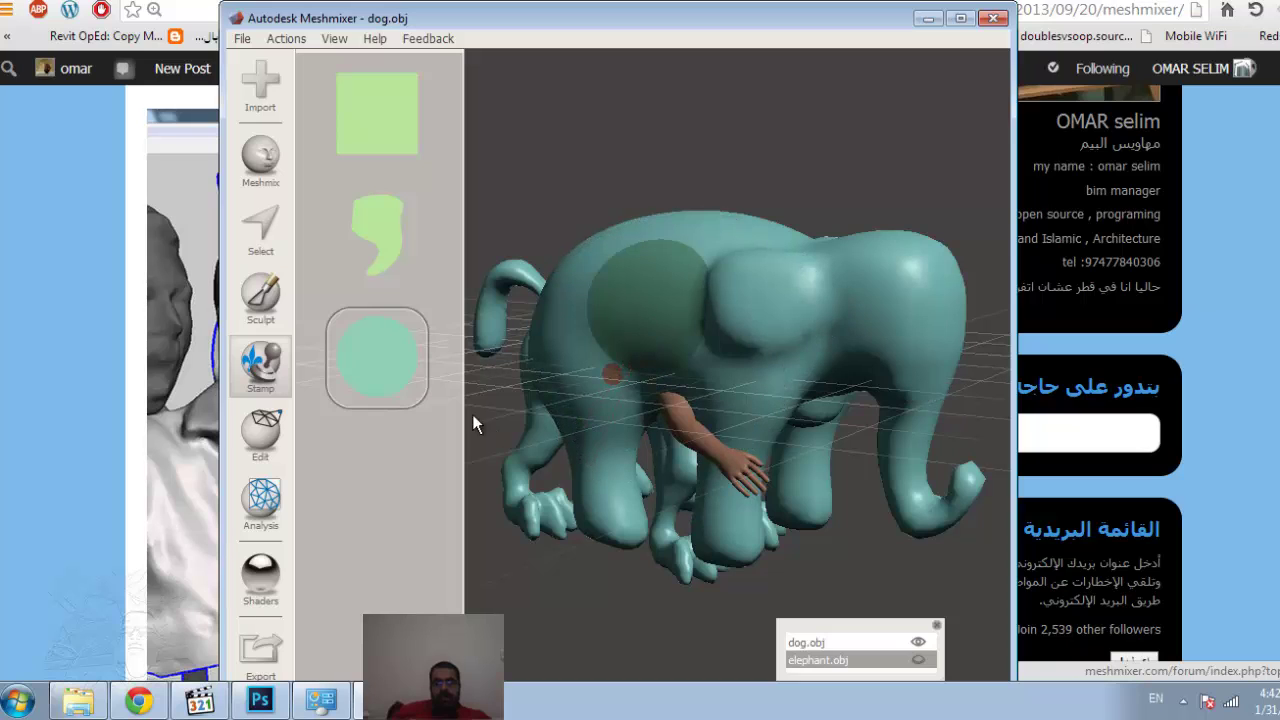
pyautogui.click(373, 158)
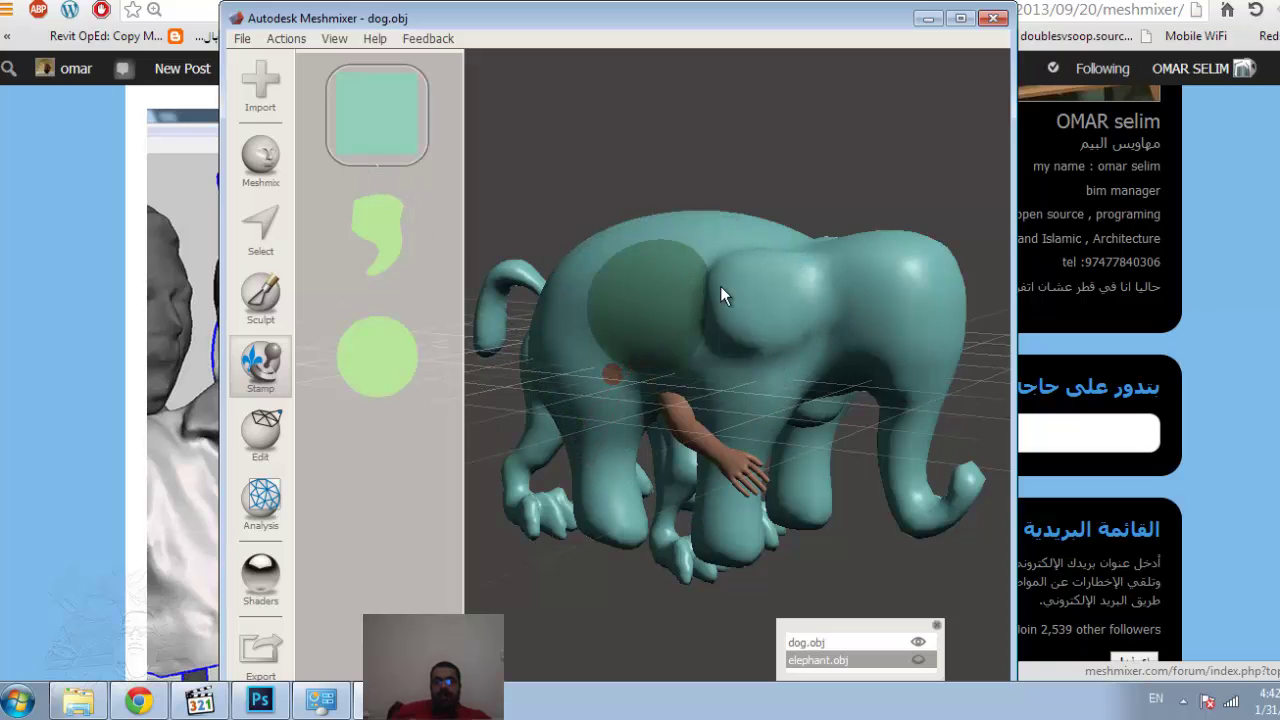
pyautogui.moveTo(762, 292)
pyautogui.mouseDown()
pyautogui.moveTo(733, 429)
pyautogui.moveTo(733, 413)
pyautogui.mouseUp()
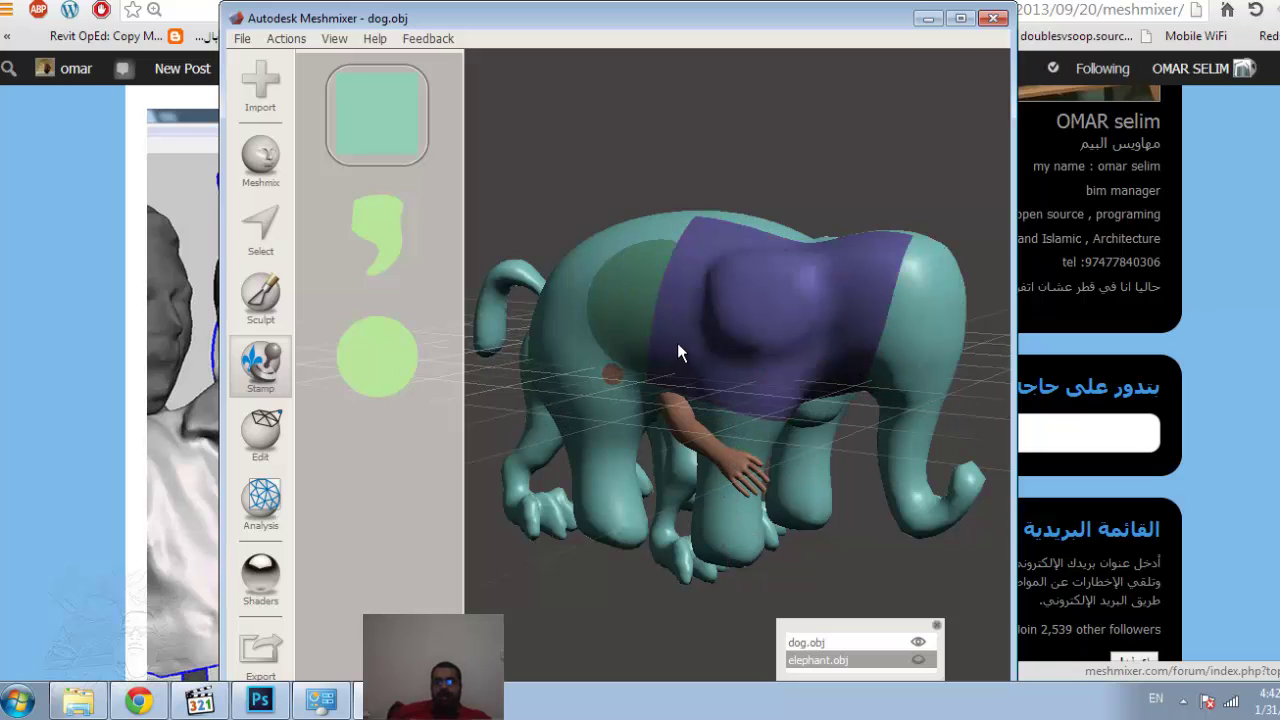